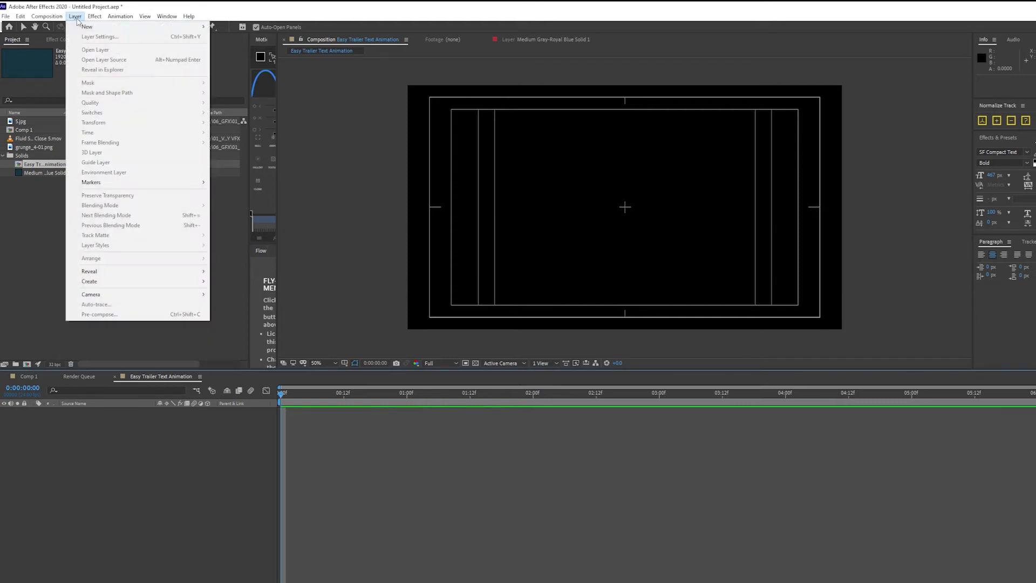
# - Create a new text layer in the composition, ready to type in capital letters
pyautogui.moveTo(102, 31)
pyautogui.click(266, 28)
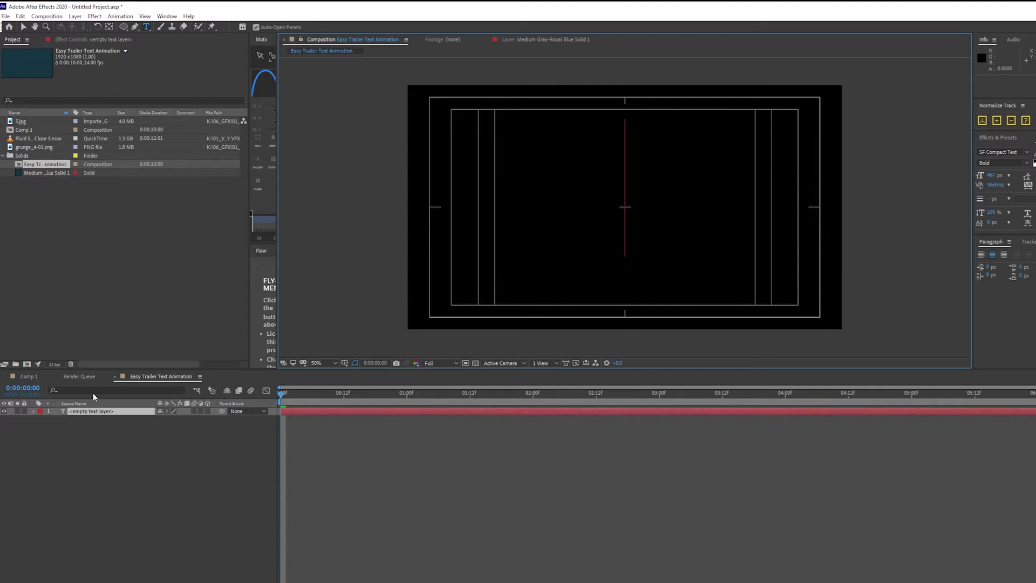
pyautogui.press('capslock')
# - Type TRAILER as the text and commit the layer
pyautogui.write('T')
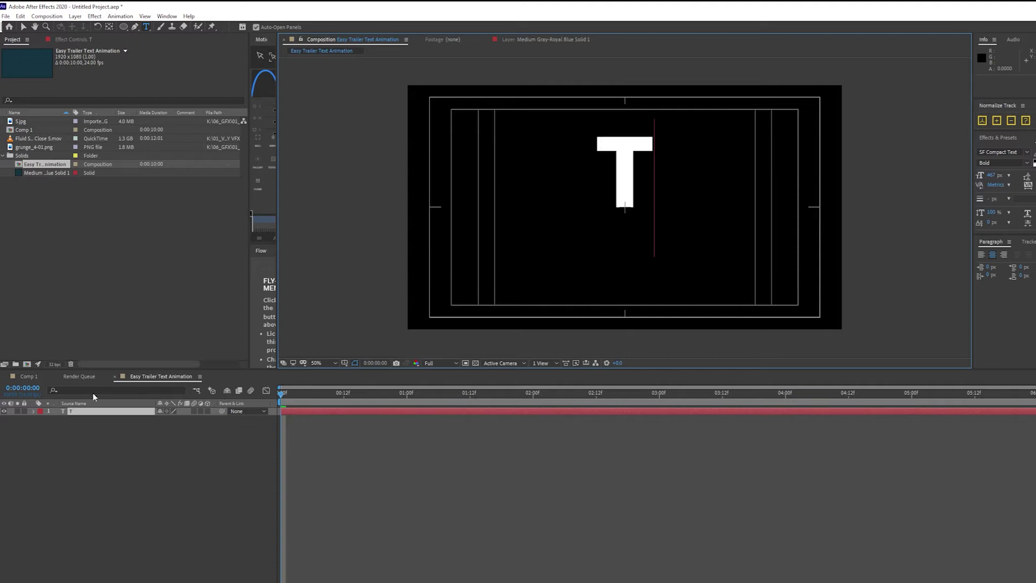
pyautogui.write('RAILER')
pyautogui.click(135, 458)
pyautogui.click(92, 413)
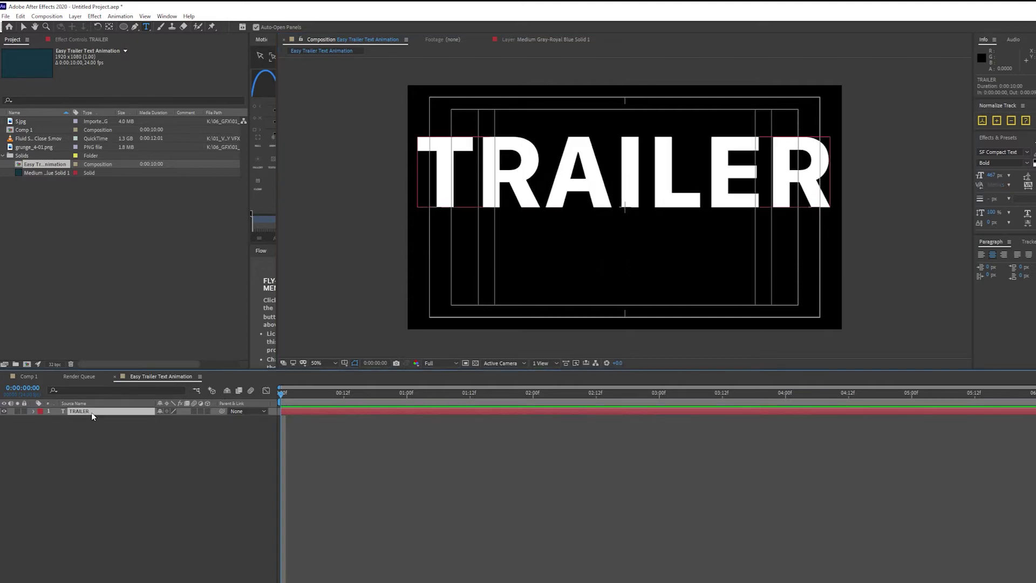
pyautogui.press('capslock')
# - Scale the TRAILER layer down to 30%
pyautogui.press('s')
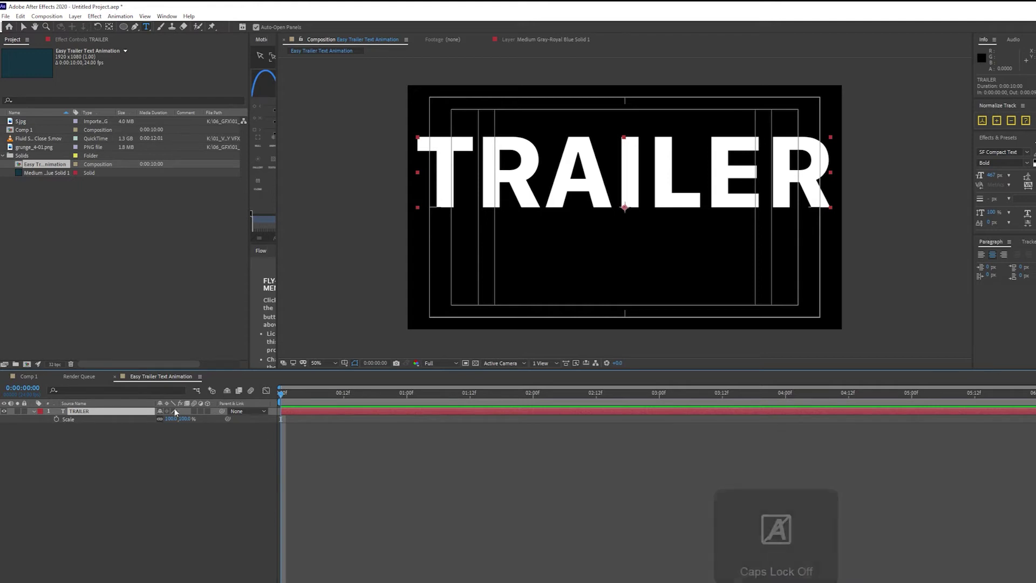
pyautogui.click(173, 419)
pyautogui.write('30')
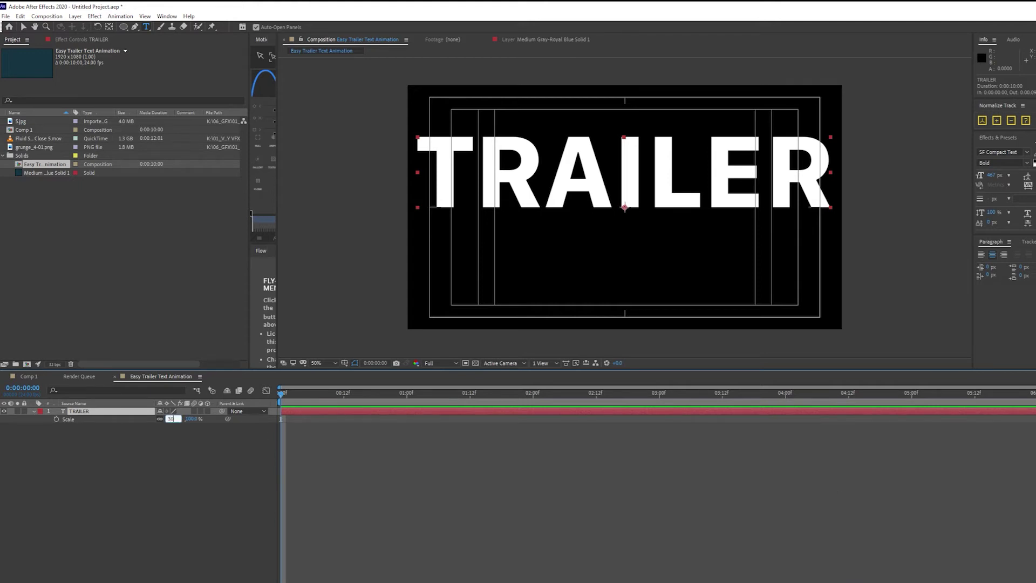
pyautogui.press('Return')
pyautogui.press('s')
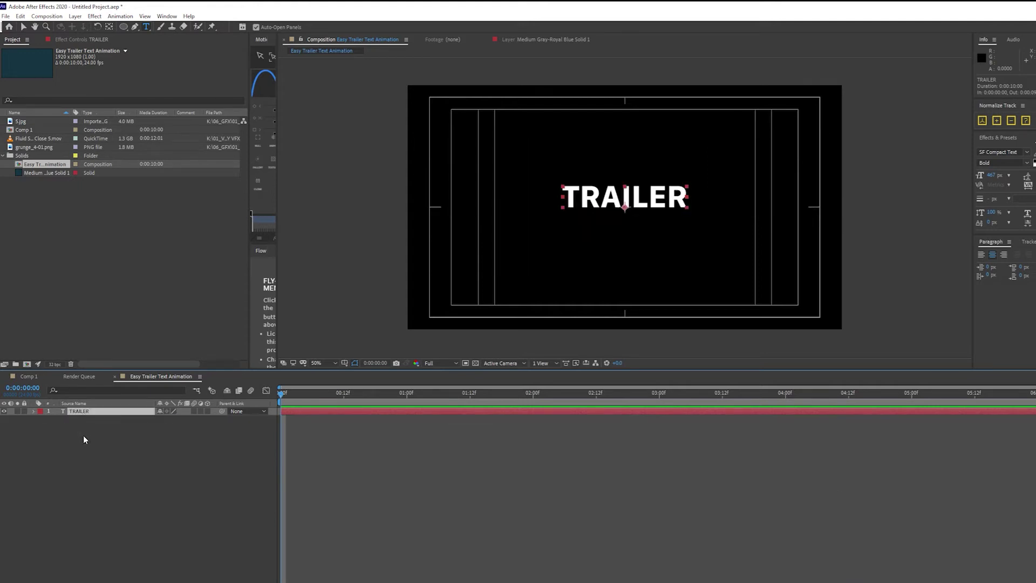
# - Adjust the Anchor Point Y so TRAILER sits centred in the frame
pyautogui.click(33, 412)
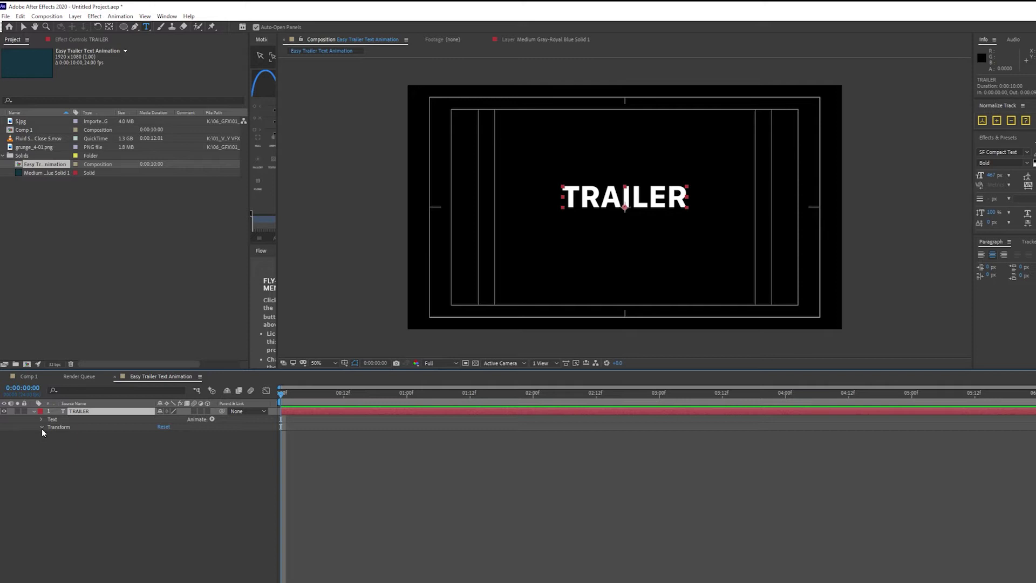
pyautogui.click(41, 428)
pyautogui.moveTo(168, 435); pyautogui.dragTo(109, 429)
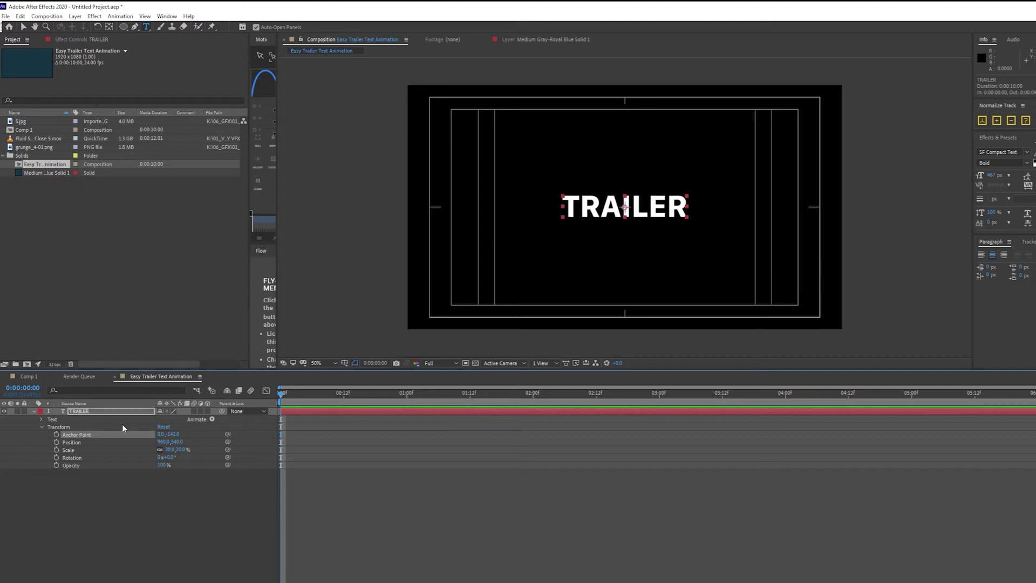
# - Add a Tracking animator to TRAILER and set Tracking Amount to 34
pyautogui.click(137, 518)
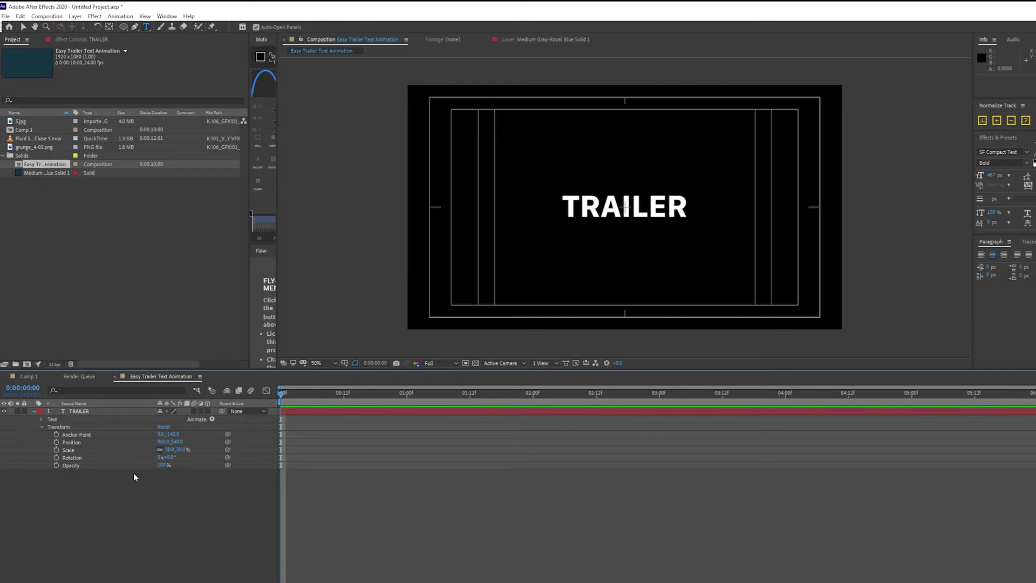
pyautogui.click(211, 419)
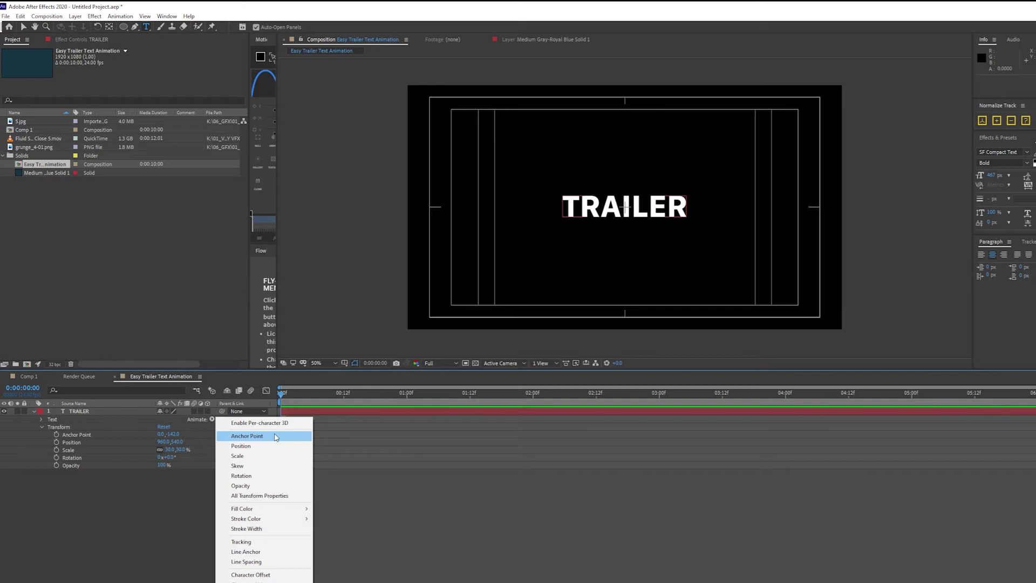
pyautogui.click(242, 542)
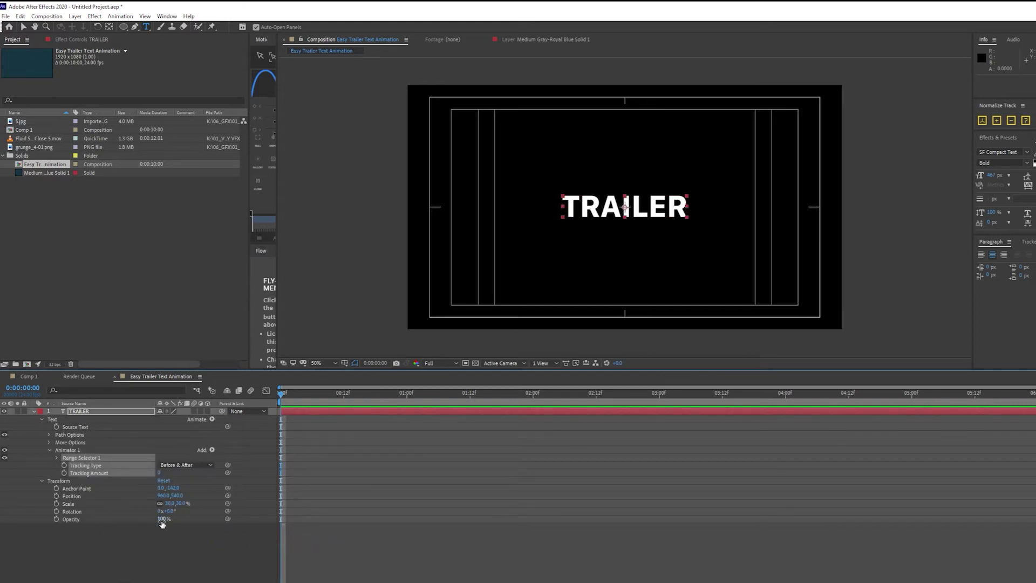
pyautogui.moveTo(160, 473)
pyautogui.mouseDown()
pyautogui.moveTo(281, 474)
pyautogui.moveTo(162, 473)
pyautogui.mouseUp()
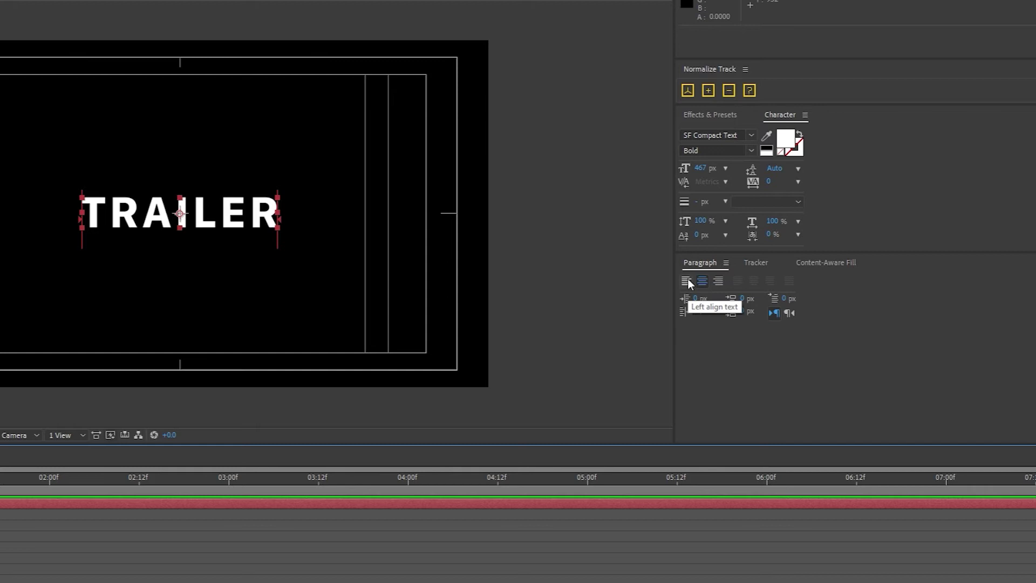
# - Widen TRAILER's tracking to 60 and centre-align the text on its anchor
pyautogui.click(687, 281)
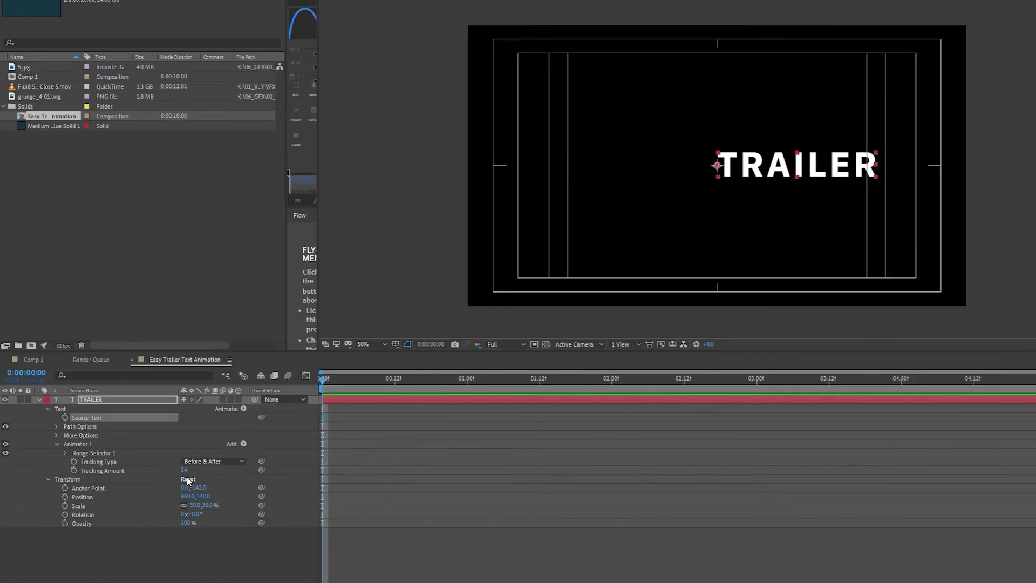
pyautogui.moveTo(184, 474)
pyautogui.mouseDown()
pyautogui.moveTo(238, 465)
pyautogui.moveTo(208, 459)
pyautogui.moveTo(324, 455)
pyautogui.moveTo(175, 457)
pyautogui.mouseUp()
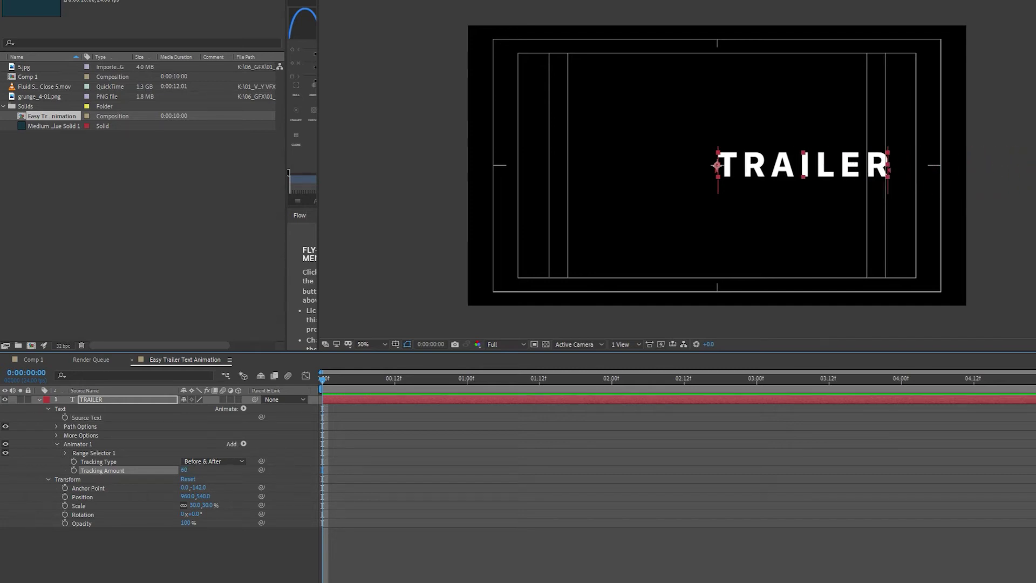
pyautogui.hotkey('ctrl', 'shift', 'c')
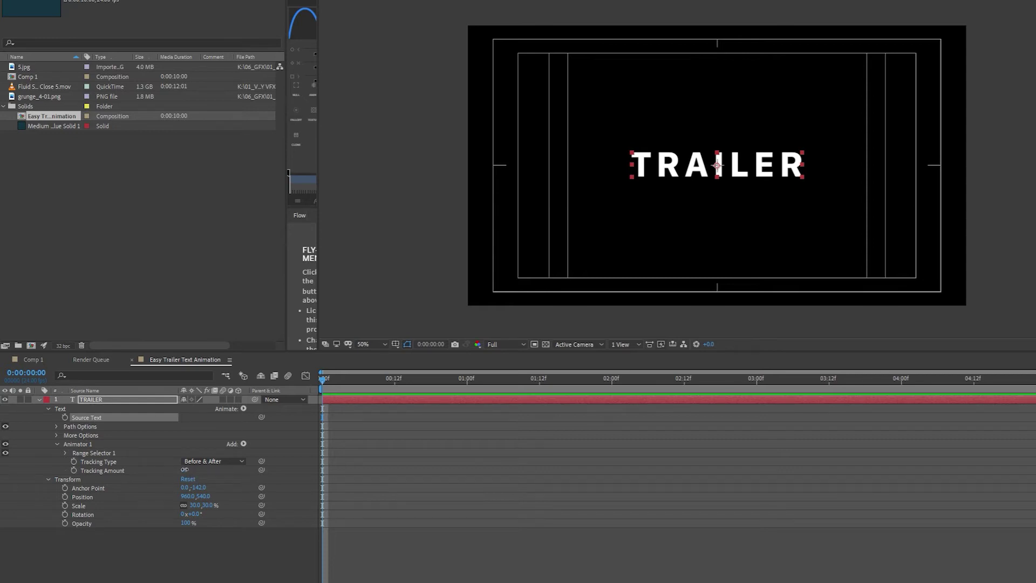
# - Keyframe Tracking Amount from 0 at the start to 118 at 2:00, then preview
pyautogui.click(190, 469)
pyautogui.write('0')
pyautogui.press('Return')
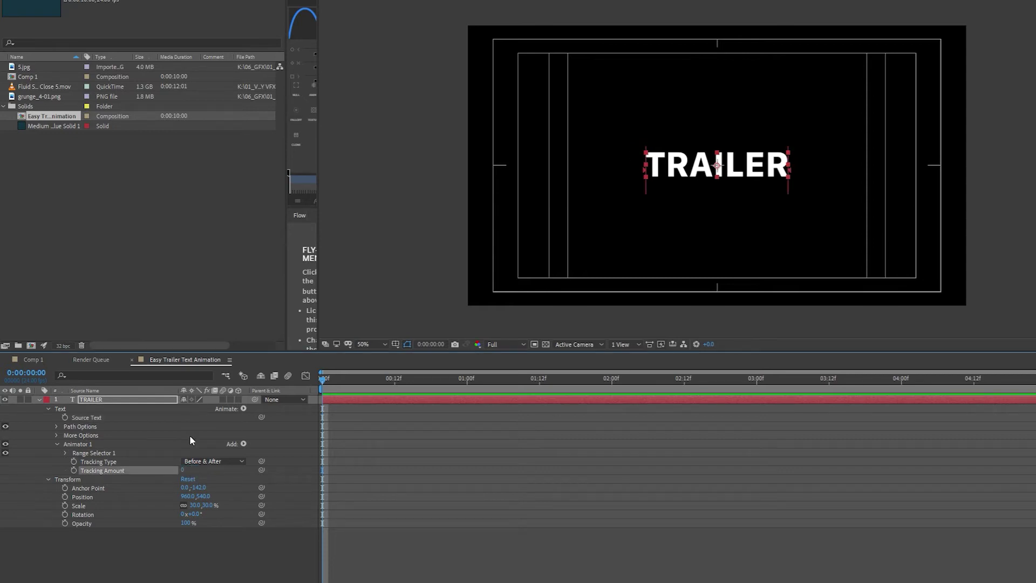
pyautogui.click(74, 471)
pyautogui.moveTo(322, 378); pyautogui.dragTo(612, 377)
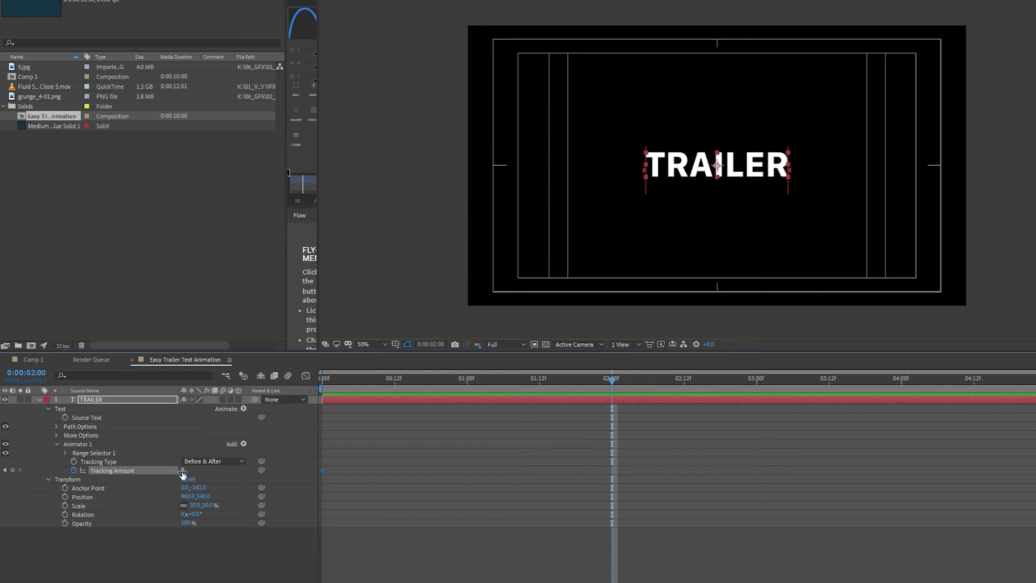
pyautogui.moveTo(182, 472); pyautogui.dragTo(244, 470)
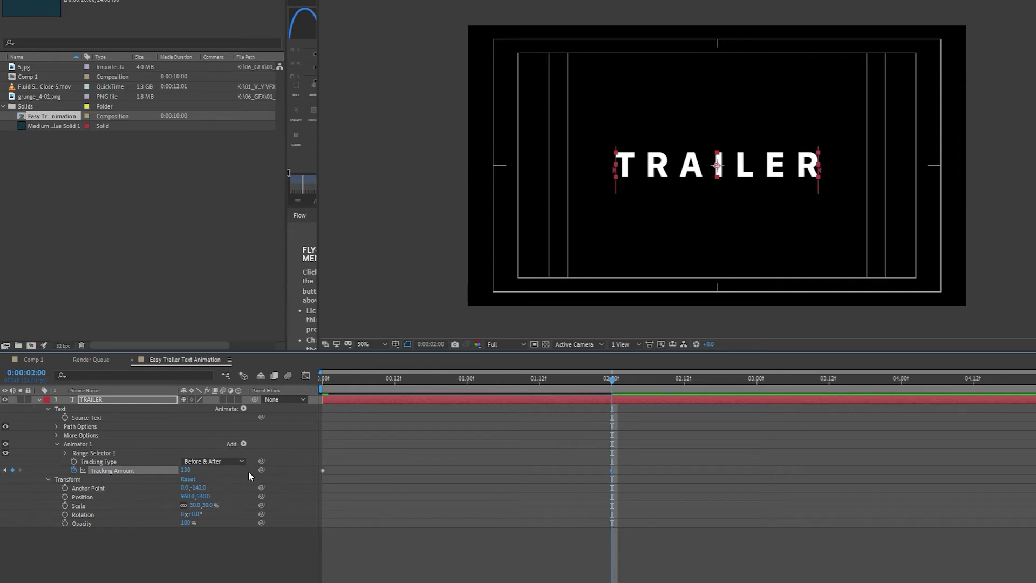
pyautogui.press('Home')
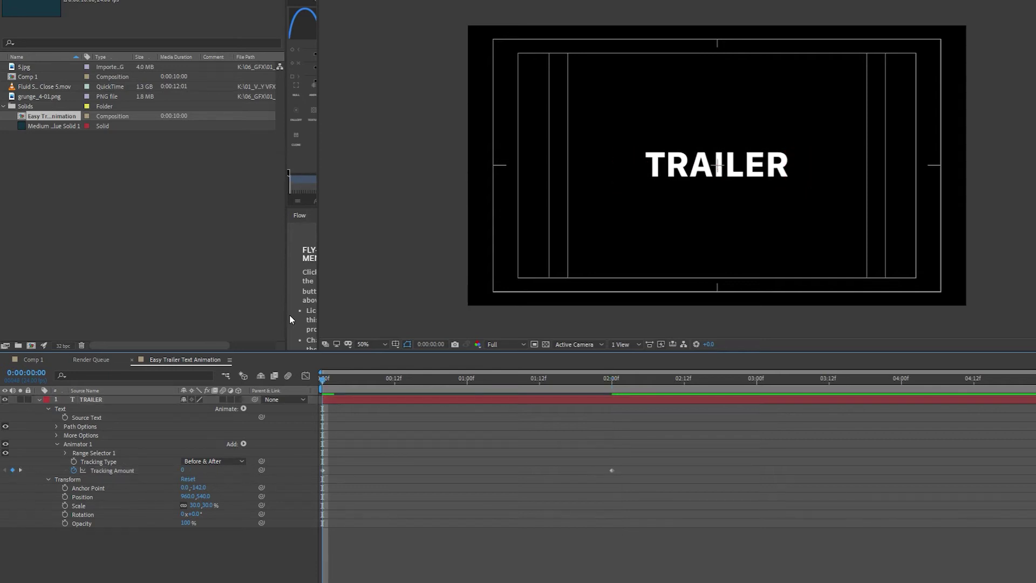
pyautogui.press('space')
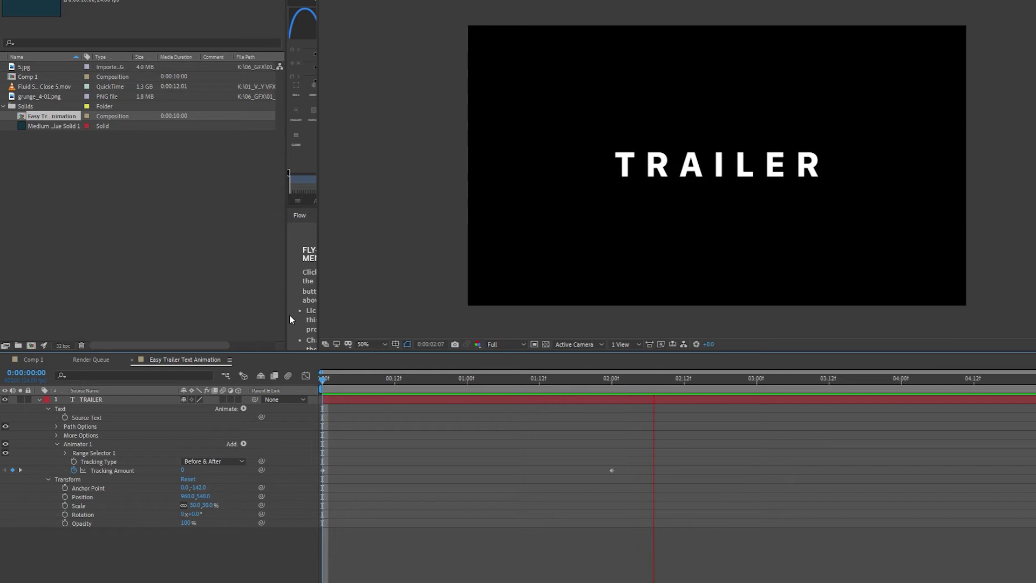
# - Set a starting Scale keyframe of 30% on TRAILER at 0:00
pyautogui.press('space')
pyautogui.press('pagedown')
pyautogui.press('pagedown')
pyautogui.press('pagedown')
pyautogui.press('pagedown')
pyautogui.press('pagedown')
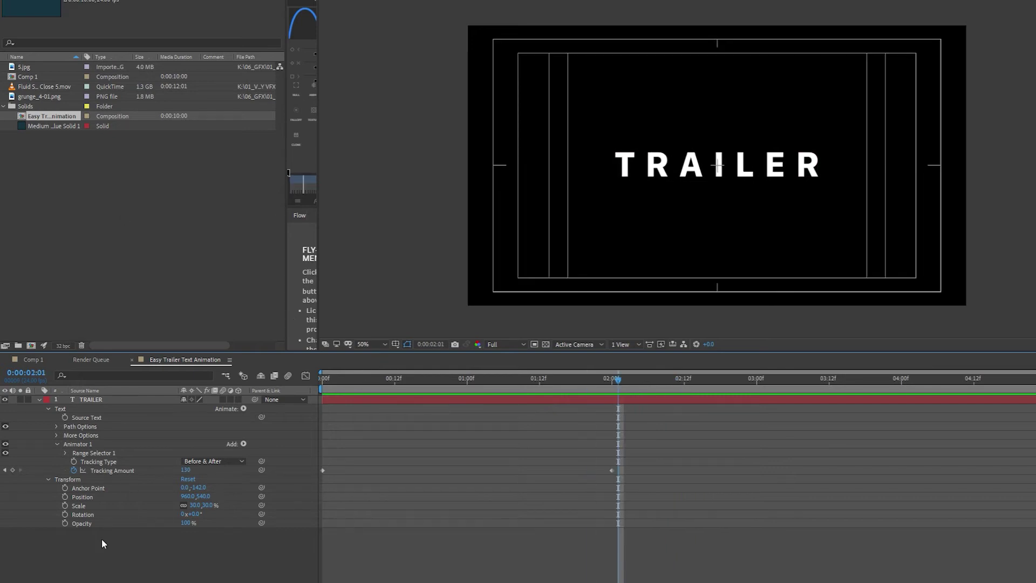
pyautogui.hotkey('ctrl', 'a')
pyautogui.press('s')
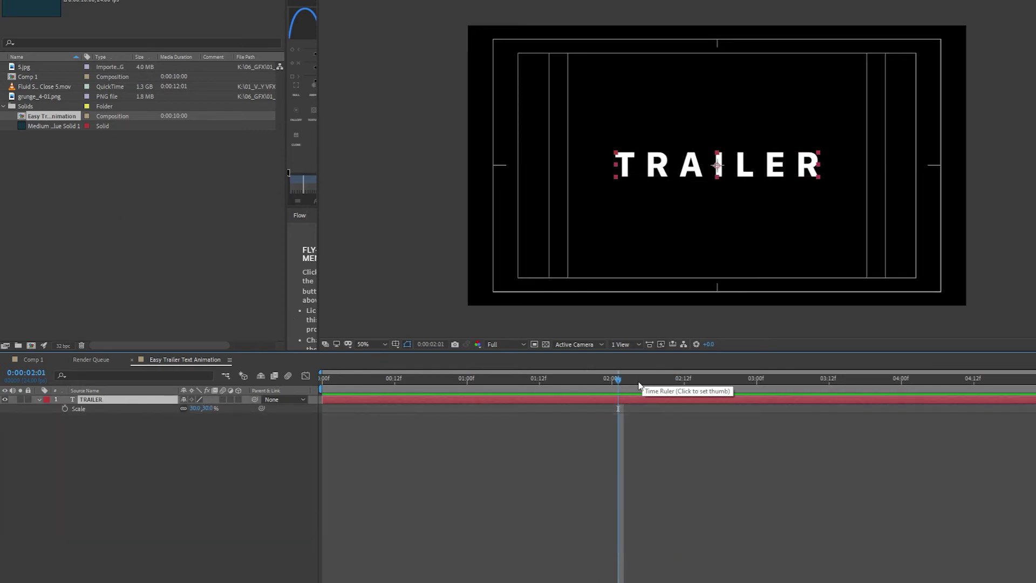
pyautogui.click(322, 381)
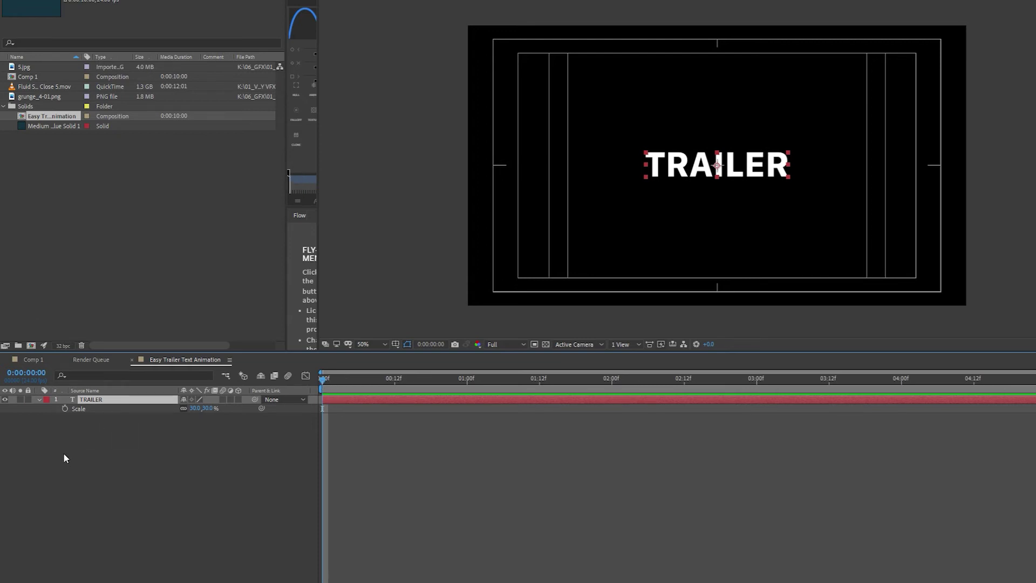
pyautogui.click(65, 408)
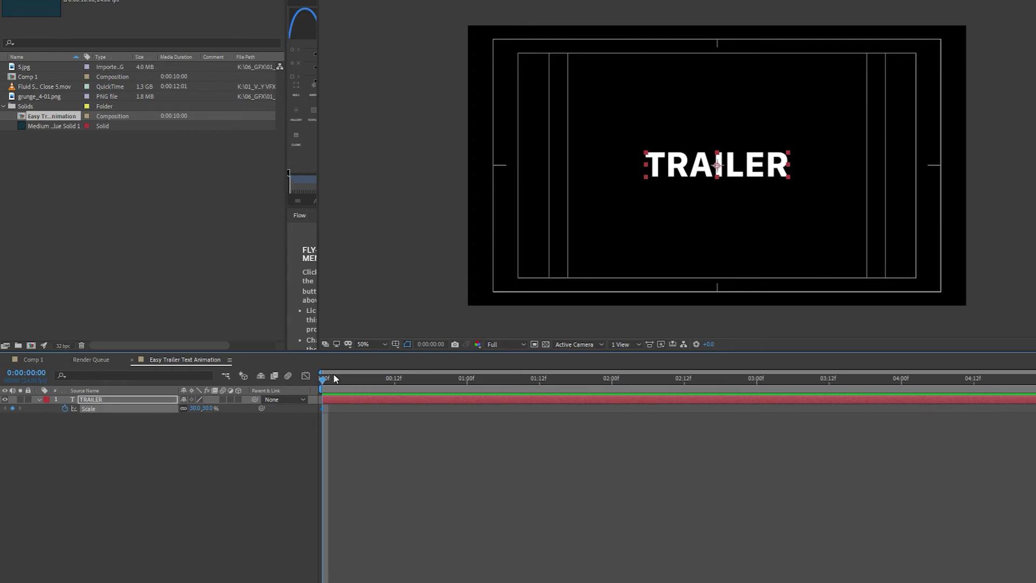
# - Set Scale to 35% at 1:23 and preview the growth from the start
pyautogui.moveTo(327, 384); pyautogui.dragTo(607, 380)
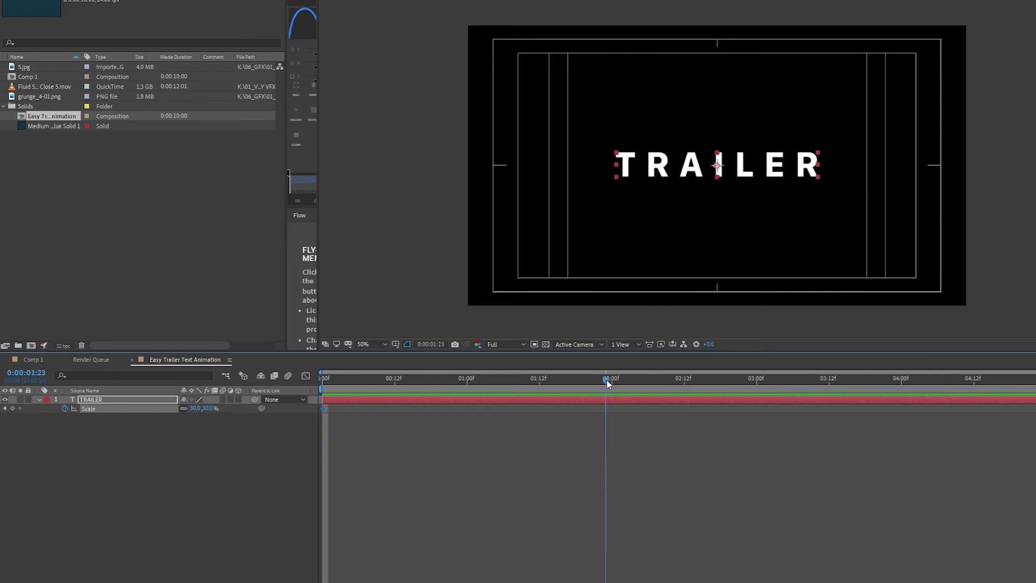
pyautogui.click(195, 409)
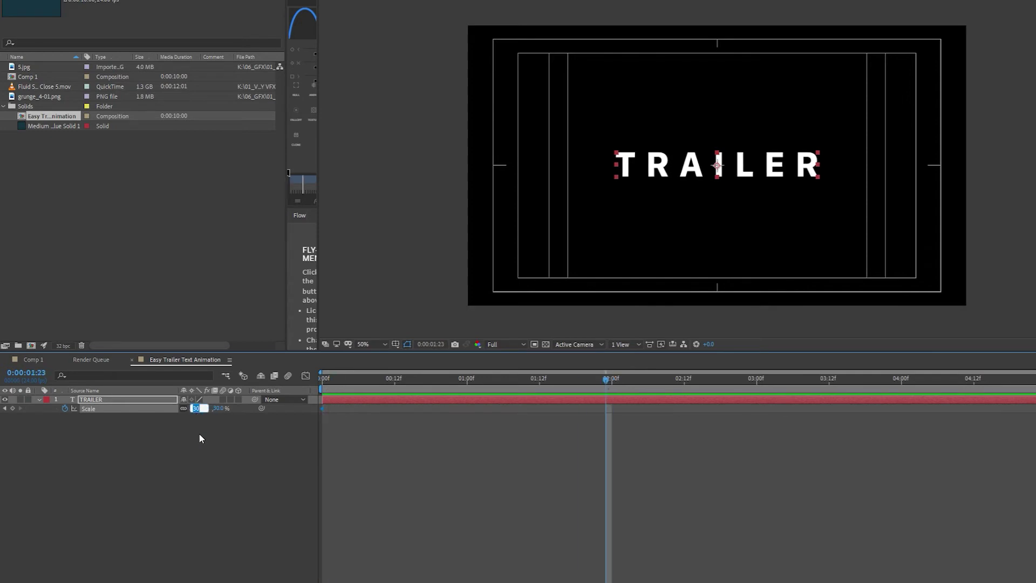
pyautogui.write('35')
pyautogui.press('Return')
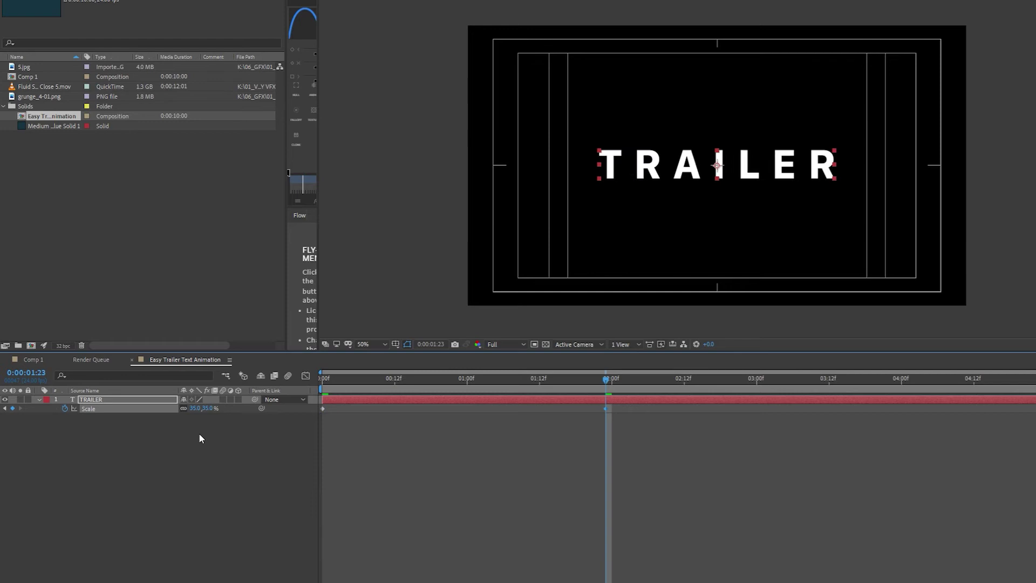
pyautogui.press('Home')
pyautogui.press('space')
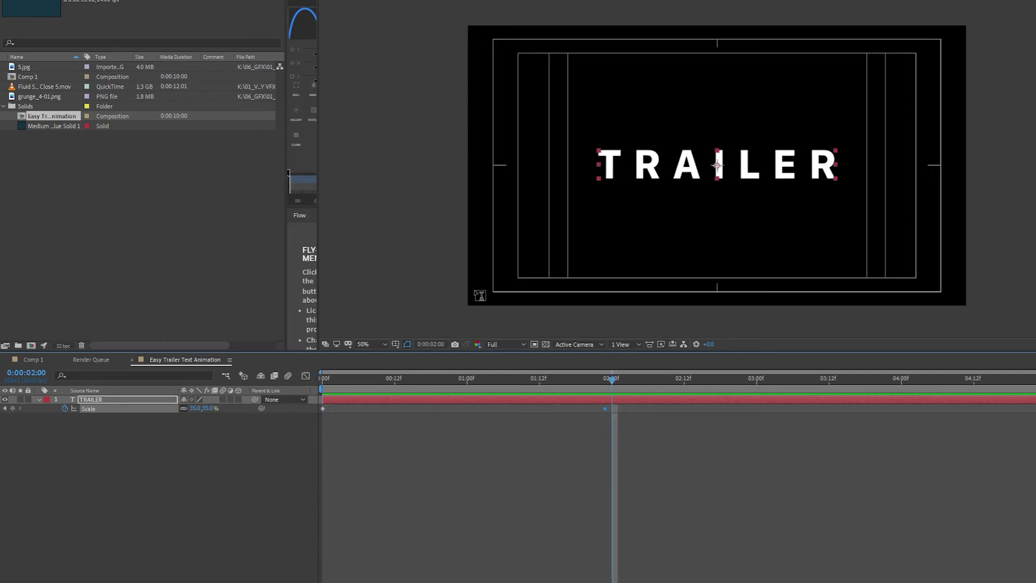
pyautogui.press('pageup')
pyautogui.moveTo(335, 378); pyautogui.dragTo(323, 378)
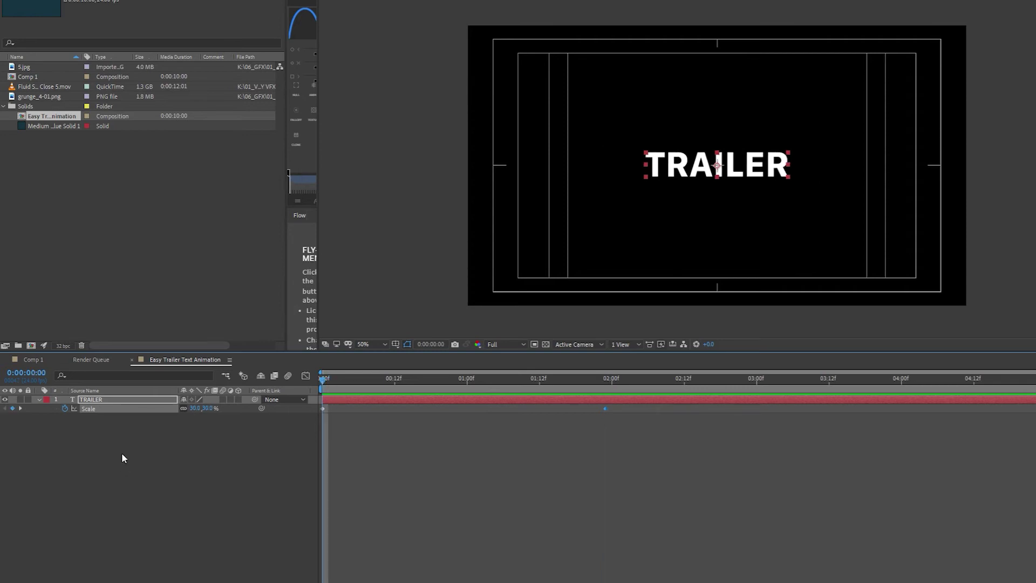
# - Add a dark blue-grey 1920×1080 solid and place it beneath TRAILER
pyautogui.rightClick(144, 460)
pyautogui.moveTo(184, 469)
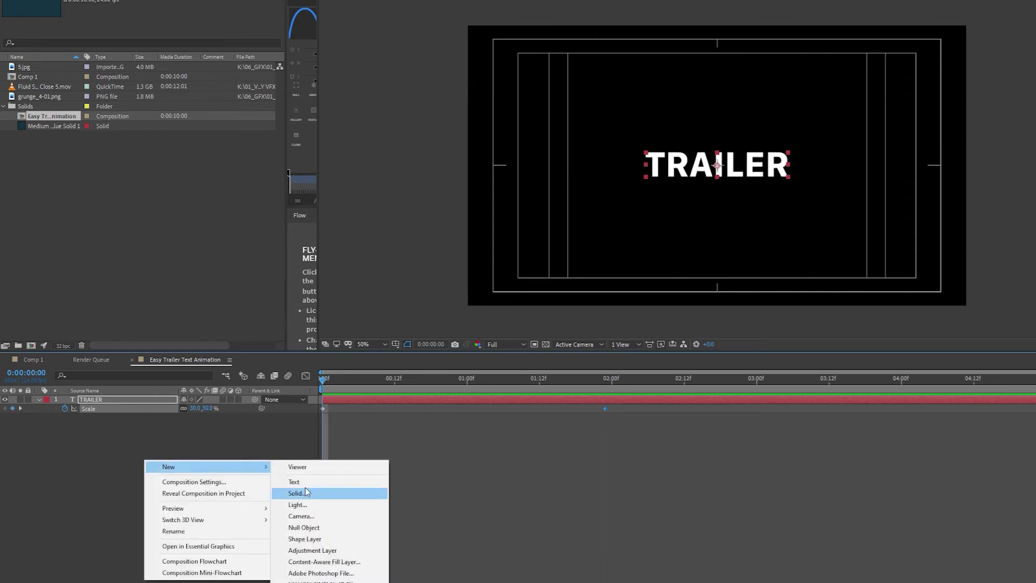
pyautogui.click(228, 441)
pyautogui.click(86, 14)
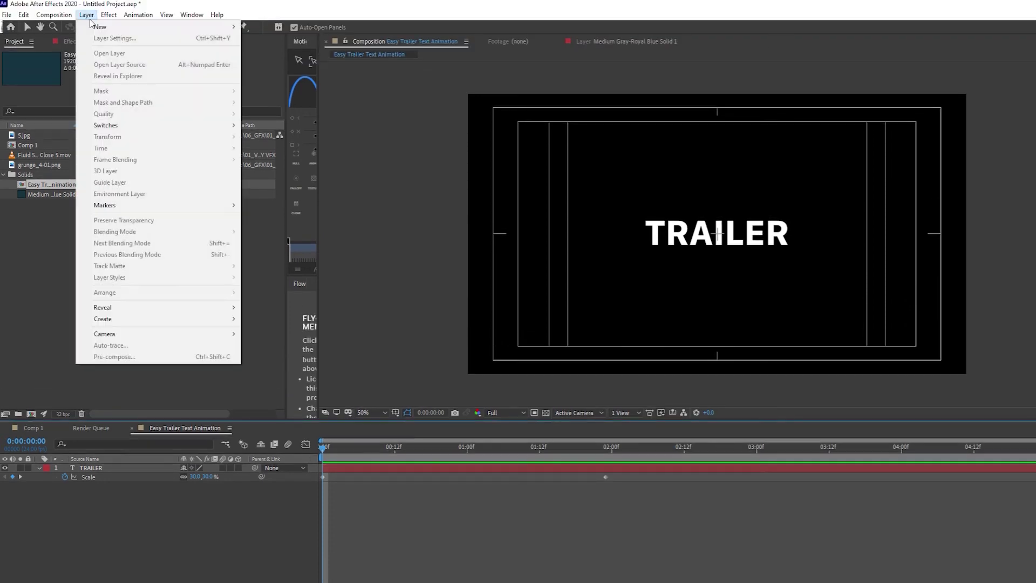
pyautogui.moveTo(162, 26)
pyautogui.click(265, 38)
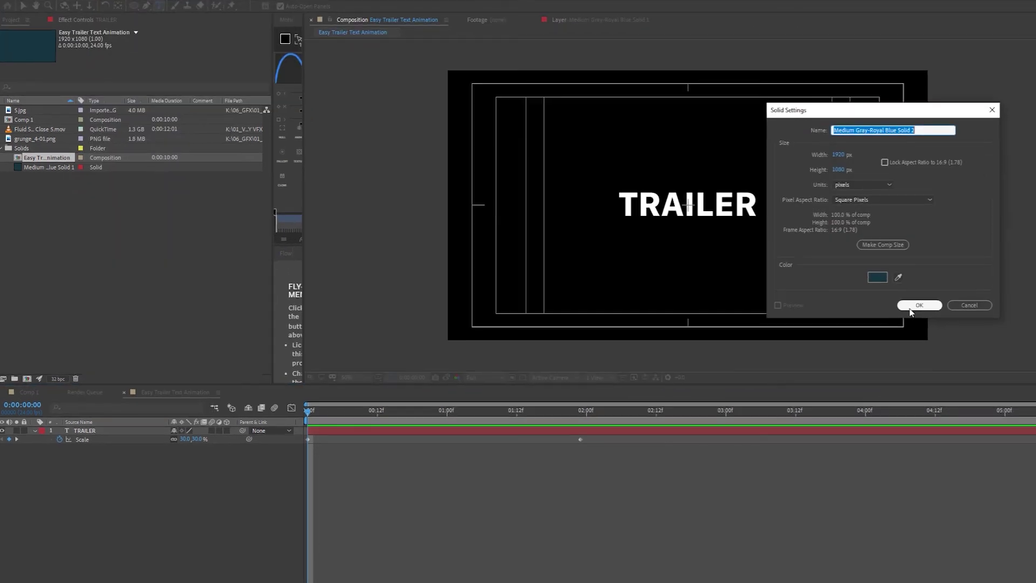
pyautogui.click(956, 335)
pyautogui.moveTo(119, 432); pyautogui.dragTo(111, 464)
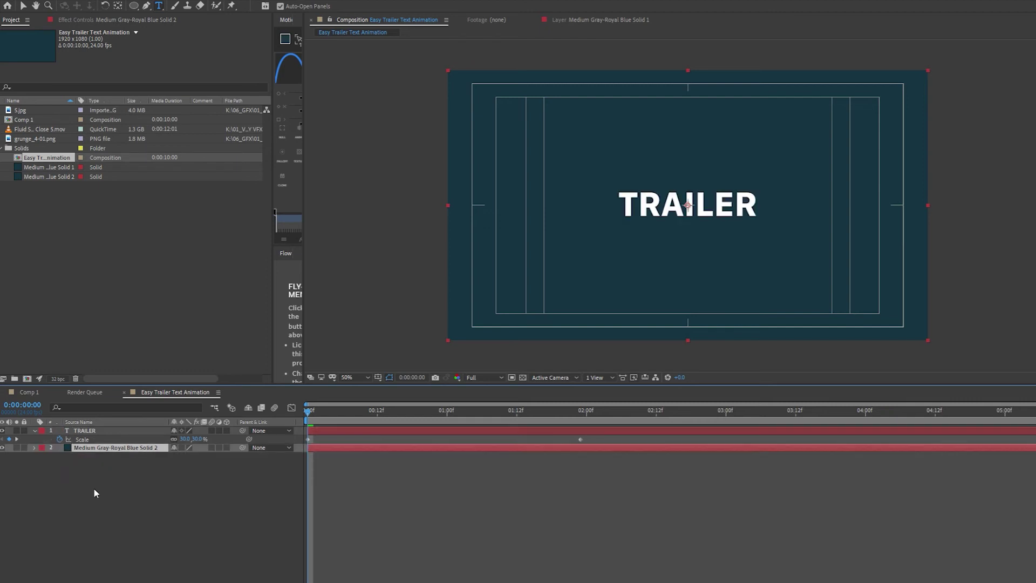
# - Draw an elliptical mask around TRAILER on the solid and pull its left vertex into a point
pyautogui.click(134, 6)
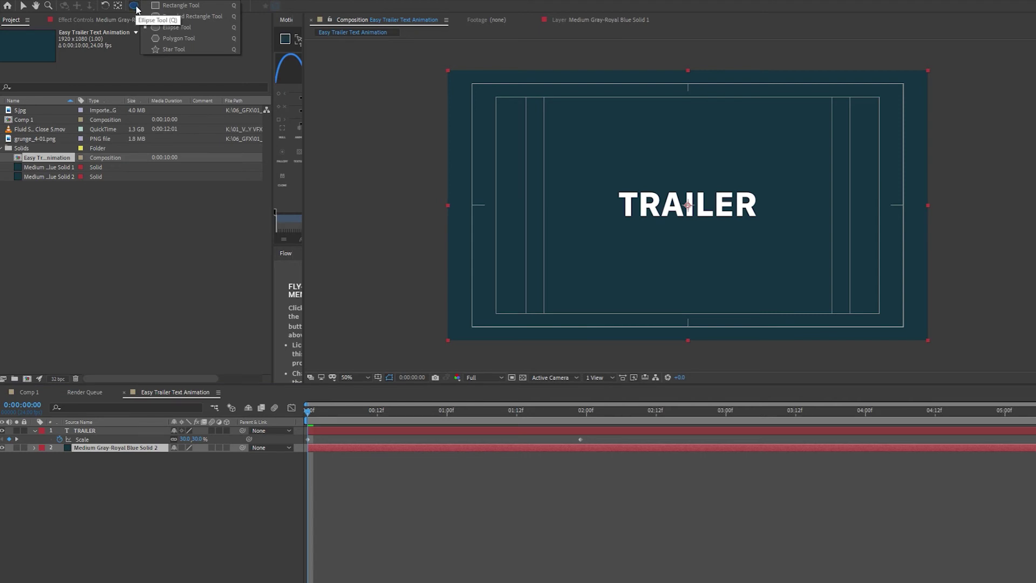
pyautogui.click(173, 30)
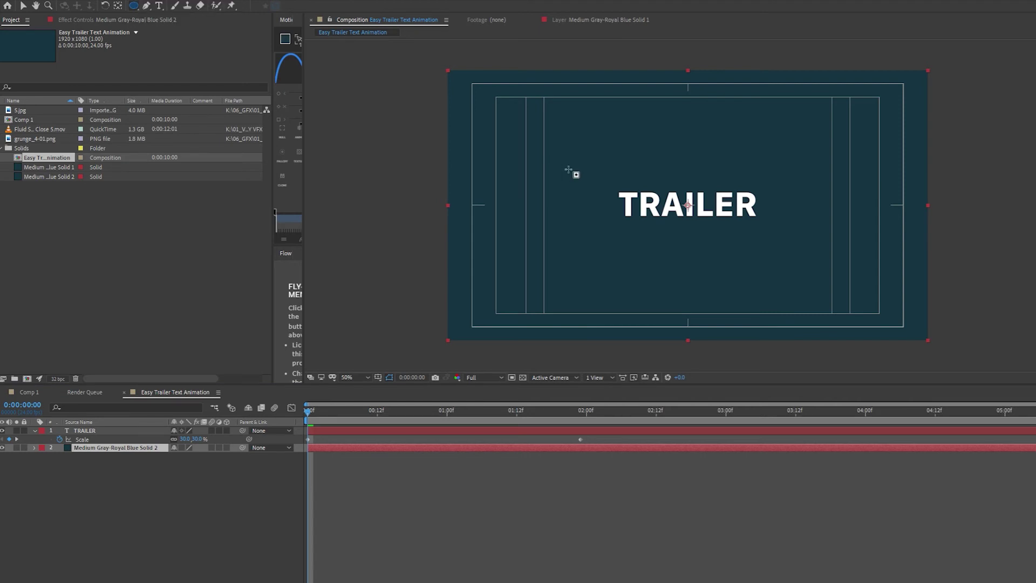
pyautogui.moveTo(573, 165); pyautogui.dragTo(807, 249)
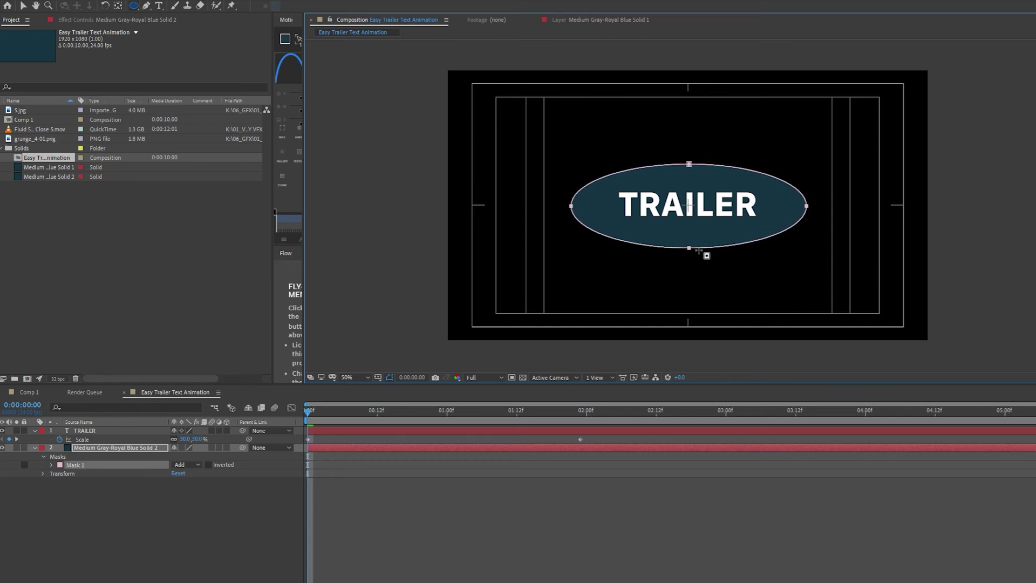
pyautogui.click(23, 6)
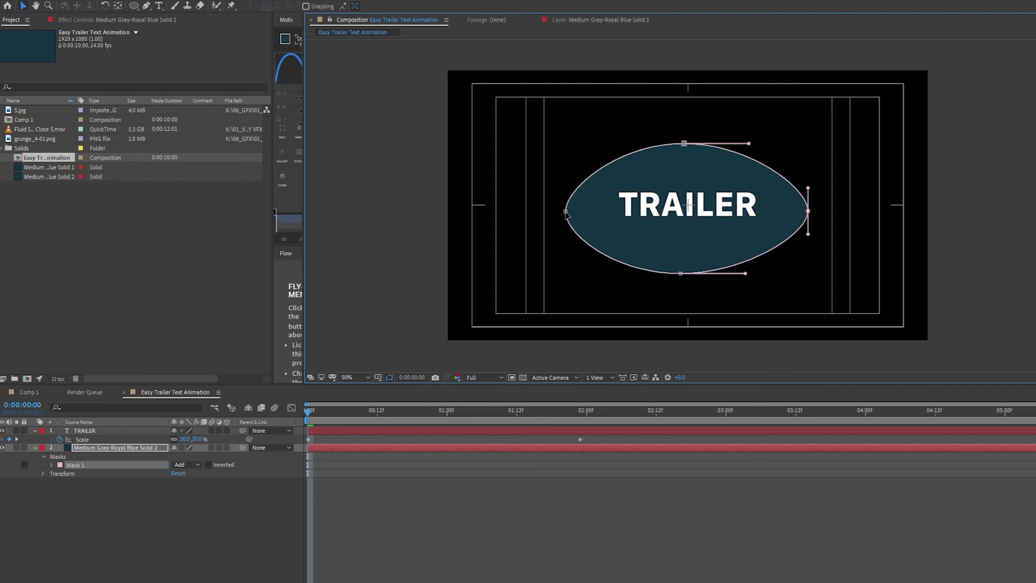
pyautogui.moveTo(571, 206); pyautogui.dragTo(560, 210)
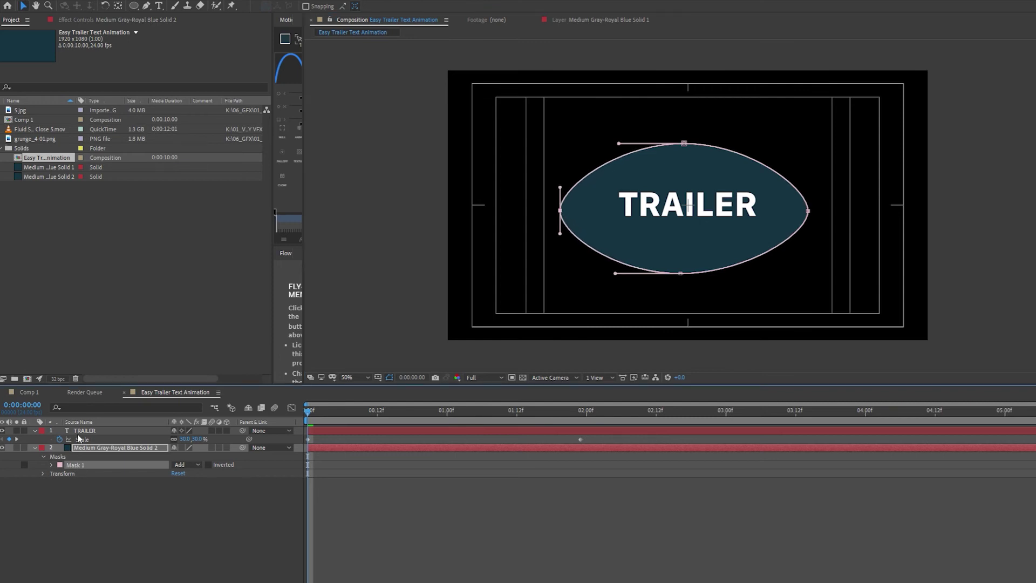
# - Set Mask 1's feather to 715,715 pixels for a soft vignette
pyautogui.press('f')
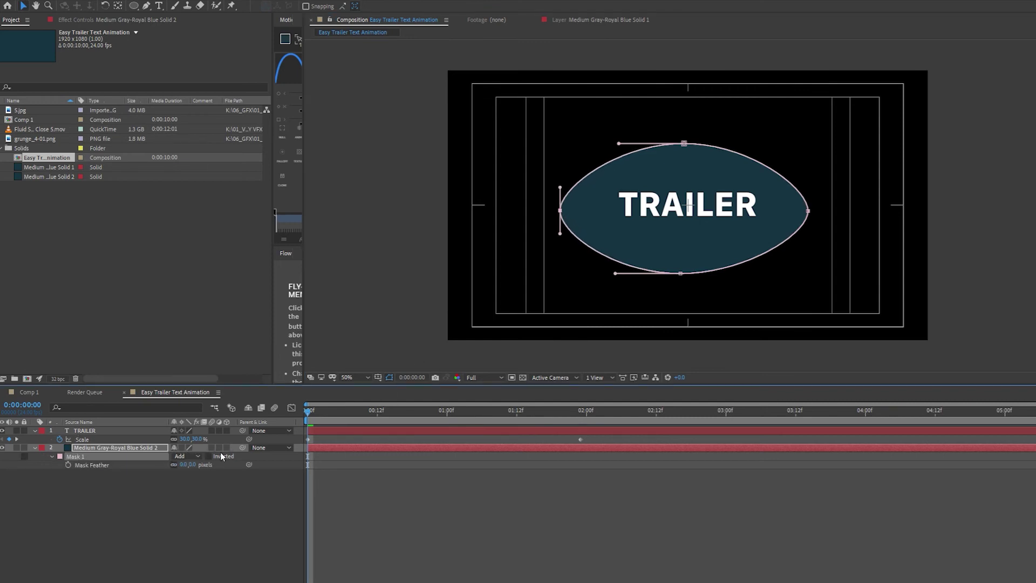
pyautogui.moveTo(190, 468); pyautogui.dragTo(528, 431)
pyautogui.click(85, 431)
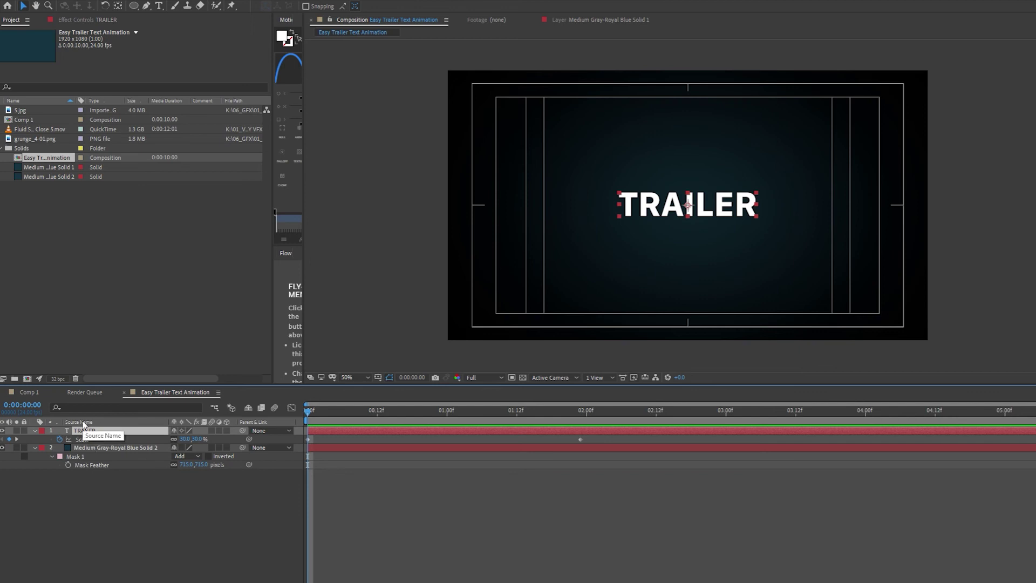
# - Duplicate TRAILER, trim both copies at 1:23, and start the second copy at 2:00
pyautogui.hotkey('ctrl', 'd')
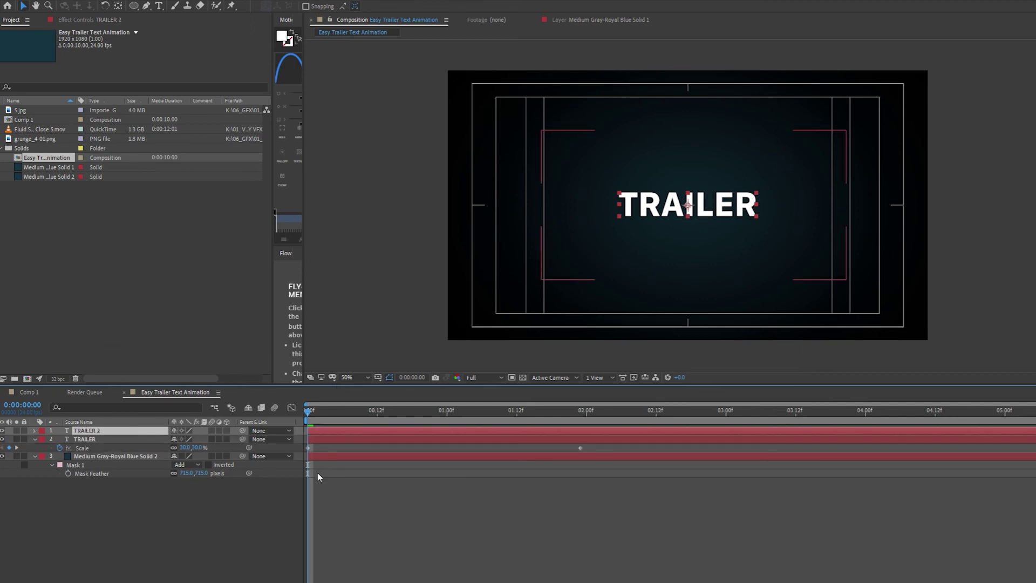
pyautogui.press('k')
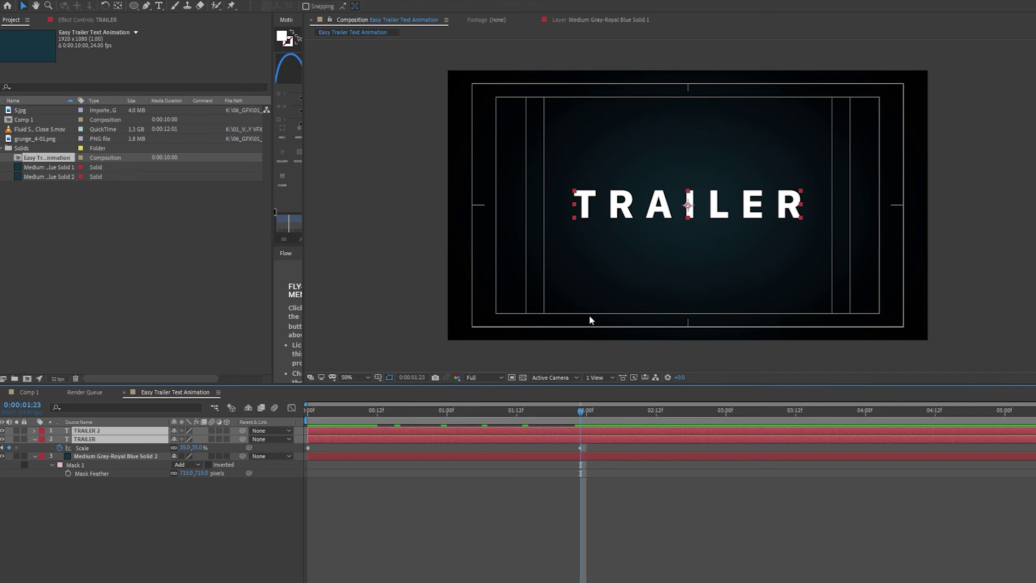
pyautogui.hotkey('alt', ']')
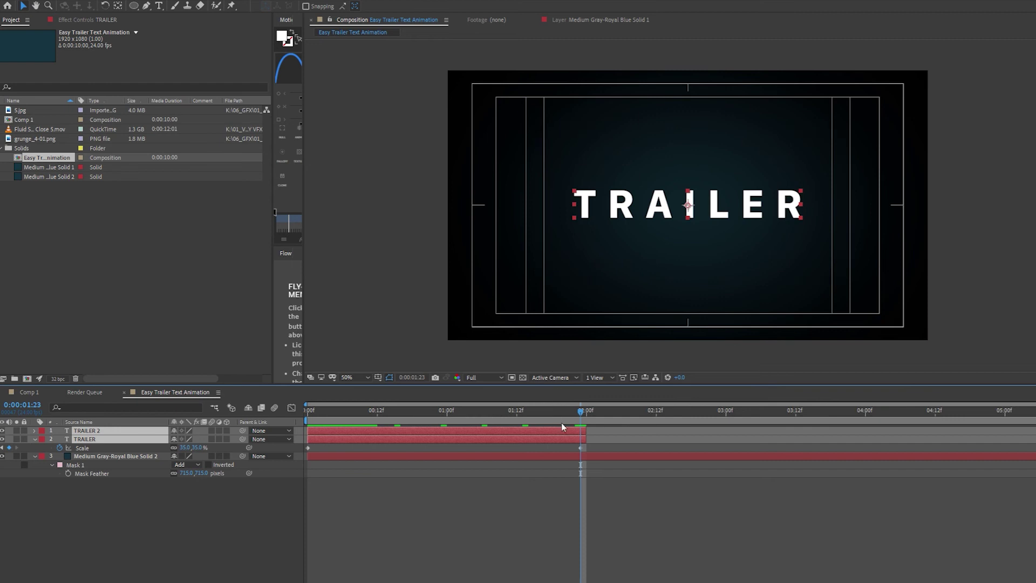
pyautogui.moveTo(322, 439); pyautogui.dragTo(587, 411)
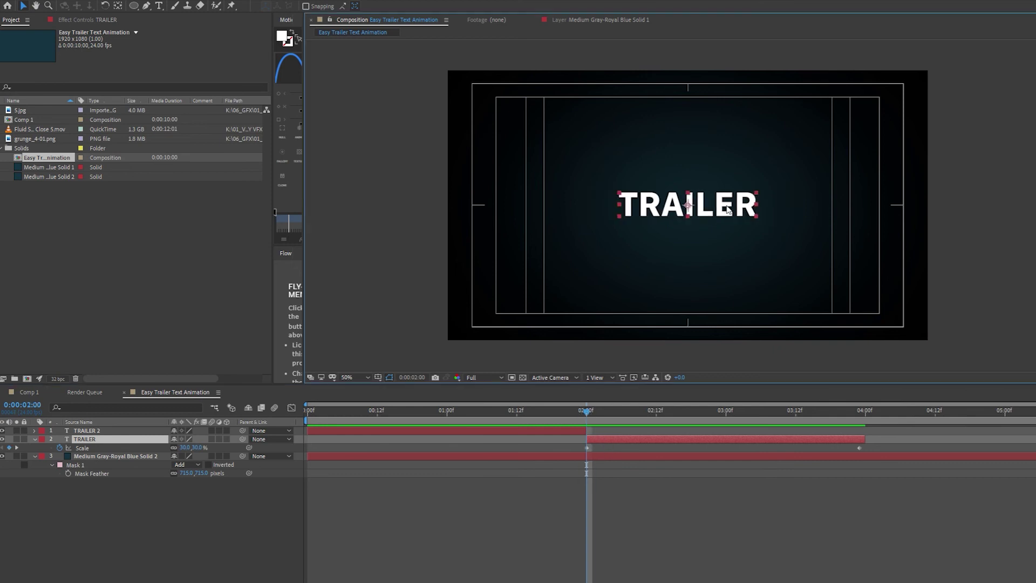
# - Retype the second layer's text as ANIMATION and preview it following TRAILER from the start
pyautogui.hotkey('ctrl', 't')
pyautogui.write('ANIMATION')
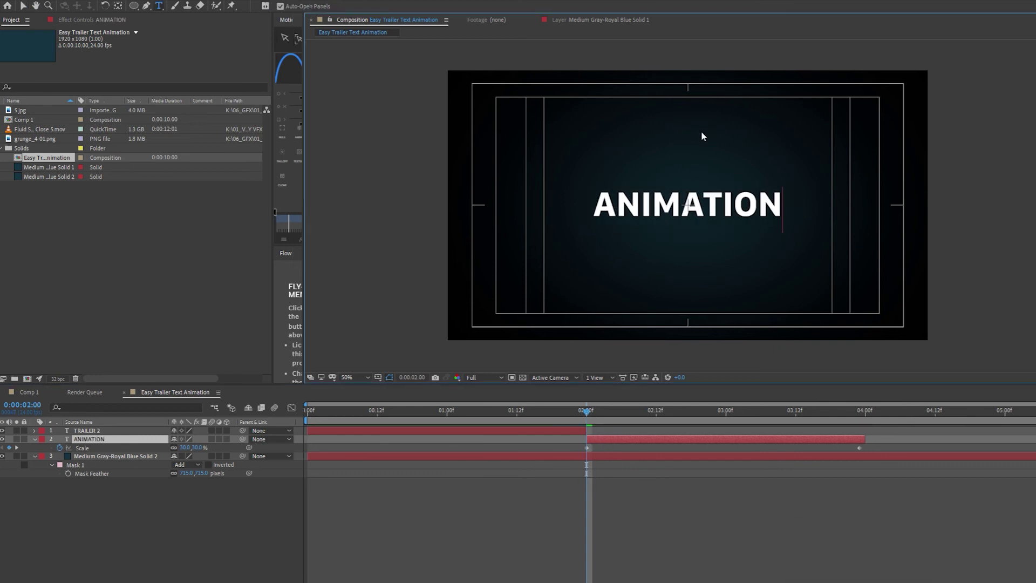
pyautogui.moveTo(587, 412); pyautogui.dragTo(309, 412)
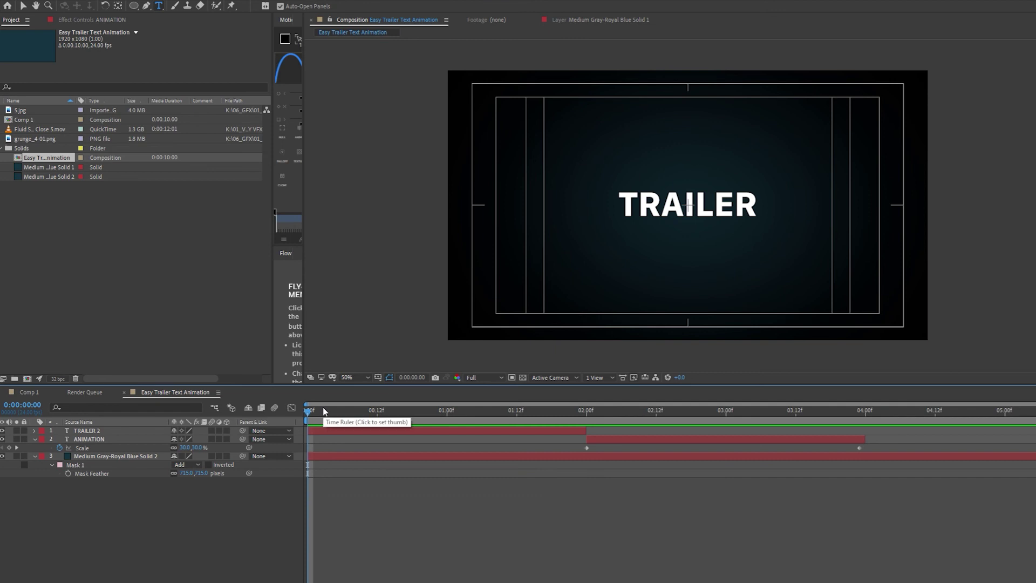
pyautogui.press('space')
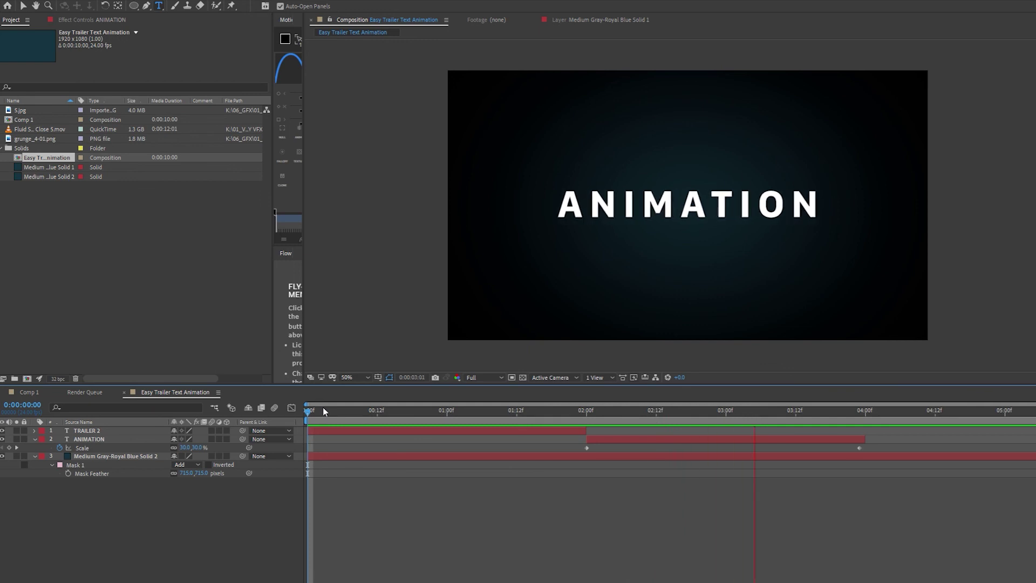
pyautogui.press('space')
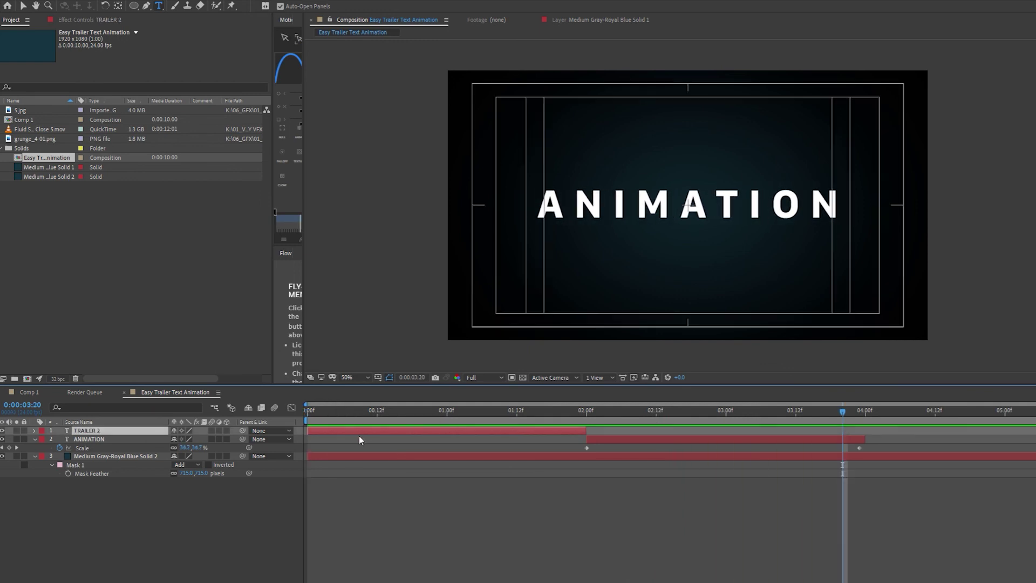
# - Shift the end tracking and scale keyframes of TRAILER 2 and ANIMATION a few frames earlier
pyautogui.click(105, 514)
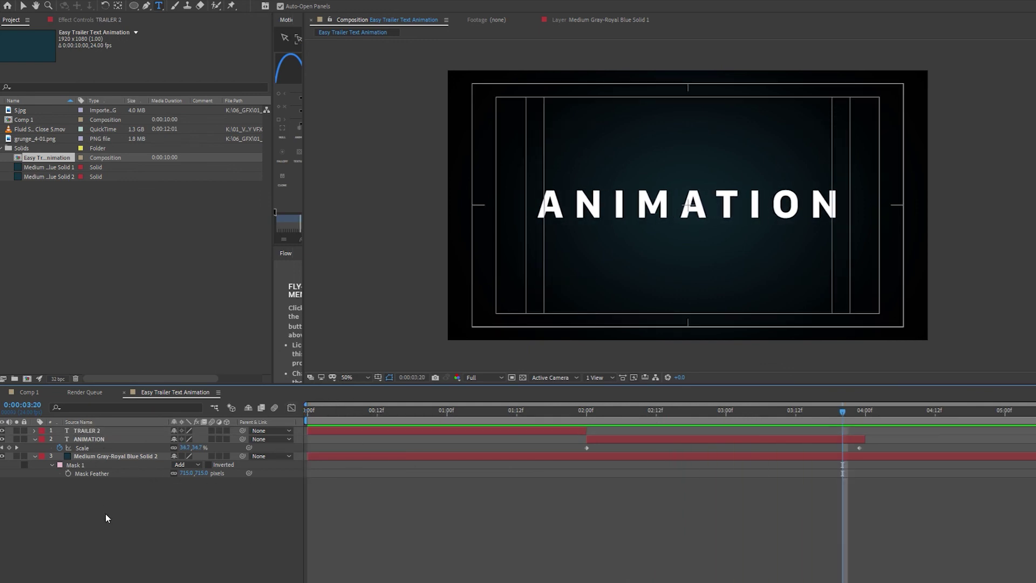
pyautogui.click(109, 430)
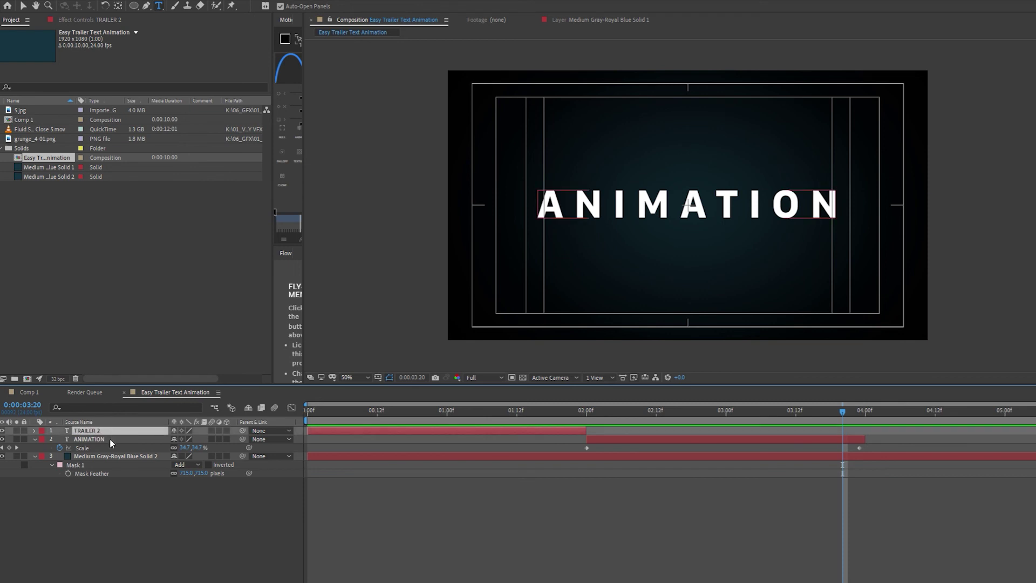
pyautogui.keyDown('ctrl'); pyautogui.click(109, 438); pyautogui.keyUp('ctrl')
pyautogui.press('u')
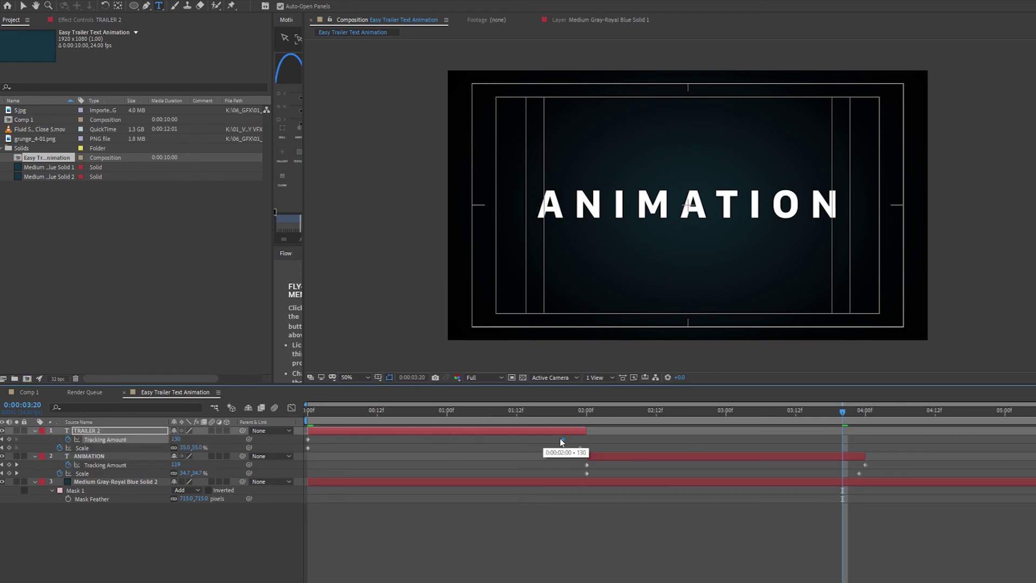
pyautogui.moveTo(592, 436); pyautogui.dragTo(569, 458)
pyautogui.moveTo(866, 465); pyautogui.dragTo(824, 466)
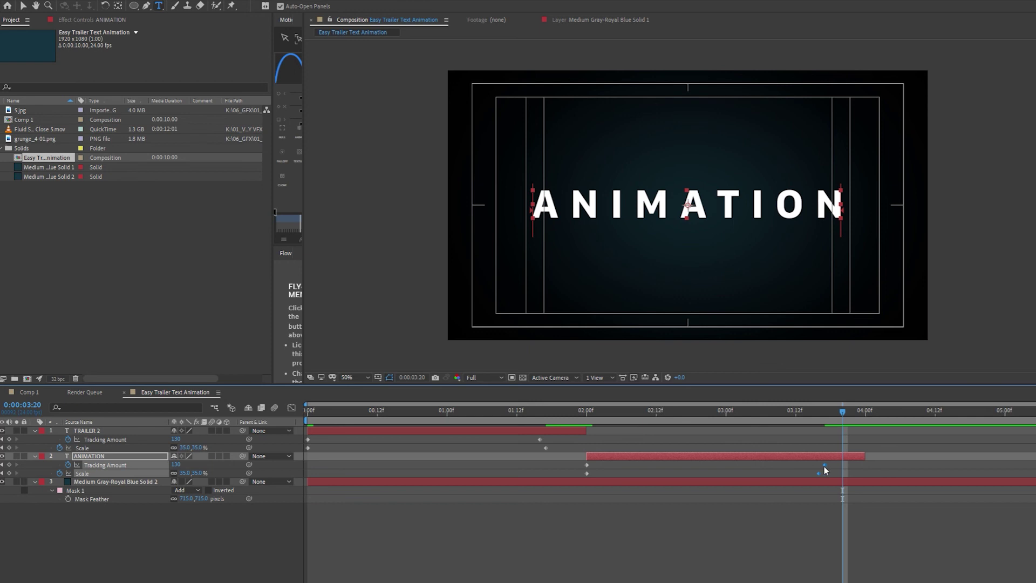
pyautogui.click(413, 578)
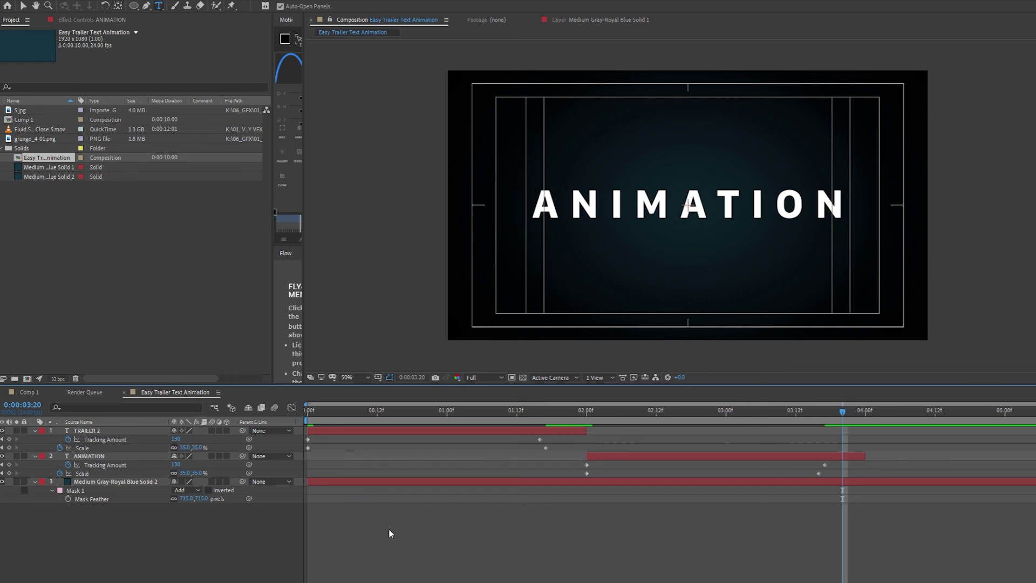